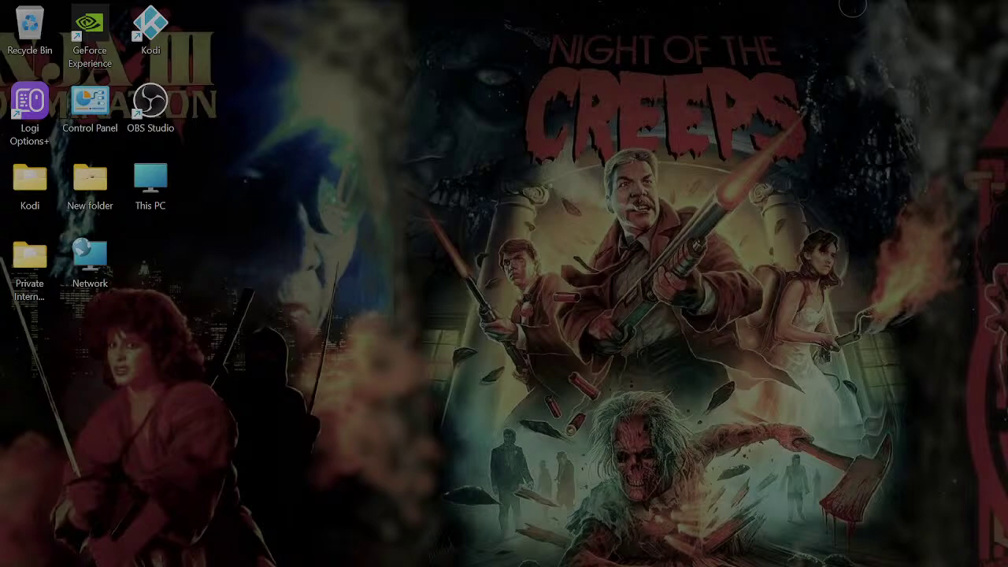
- Drag the Firefox window with DuckDuckGo's Zexmte Bluetooth adapter image results back into view
drag(158, 441, 676, 26)
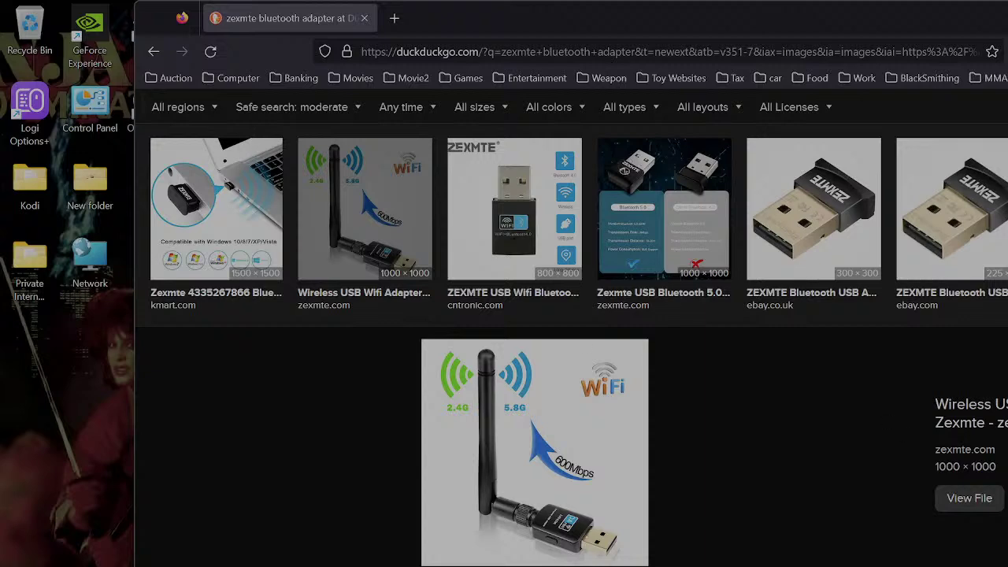
key(super)
text(rea)
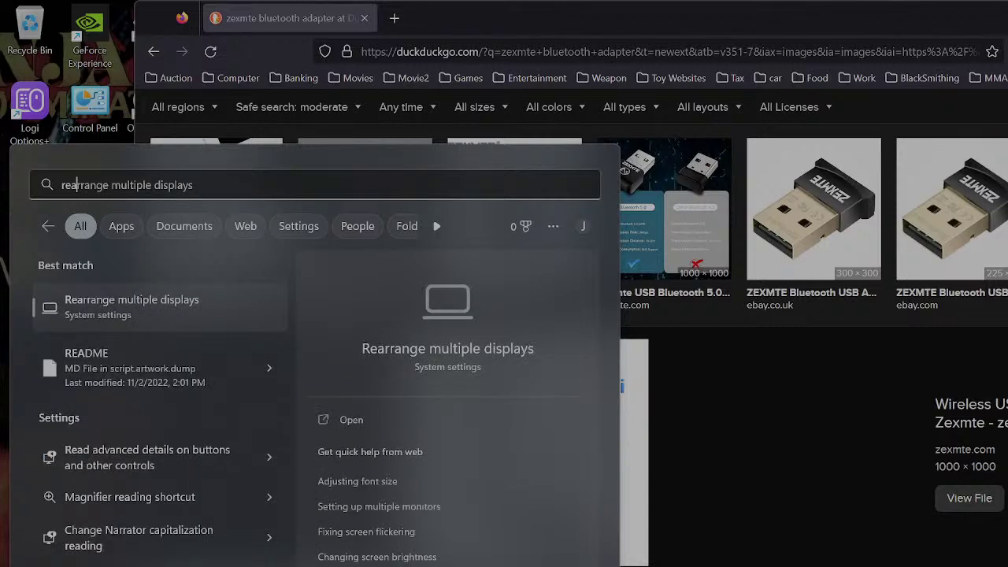
key(BackSpace)
key(BackSpace)
text(devi)
key(Return)
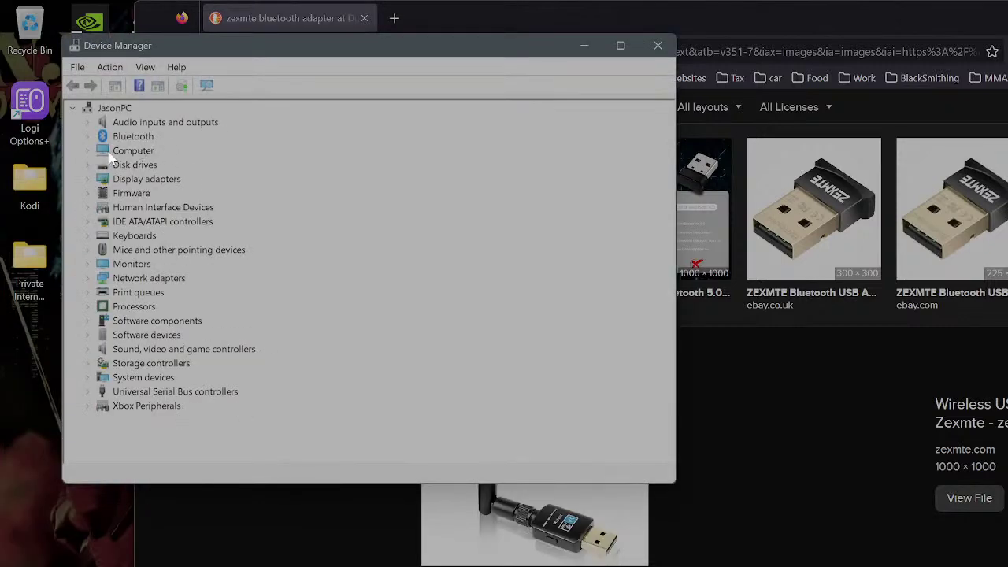
click(89, 137)
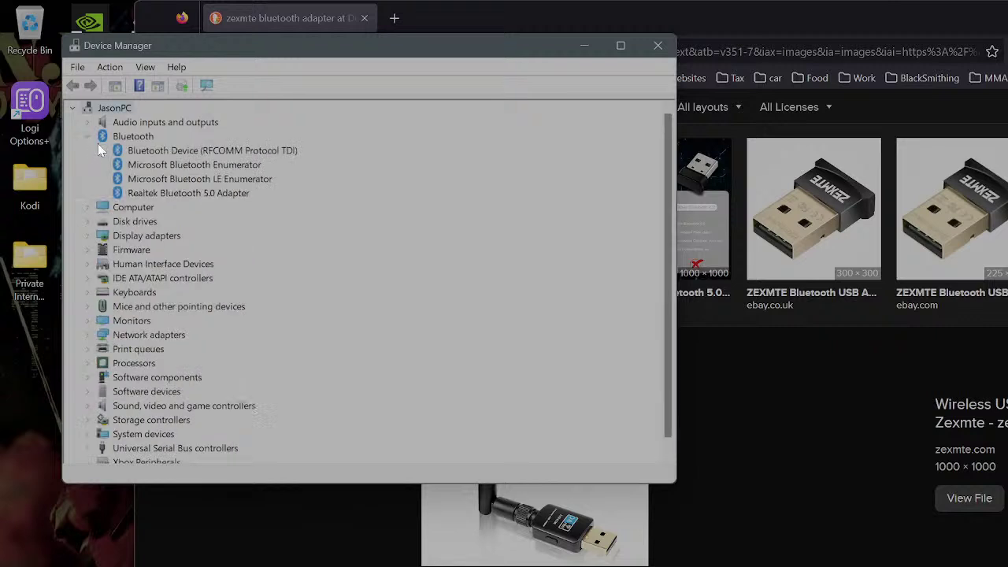
click(197, 192)
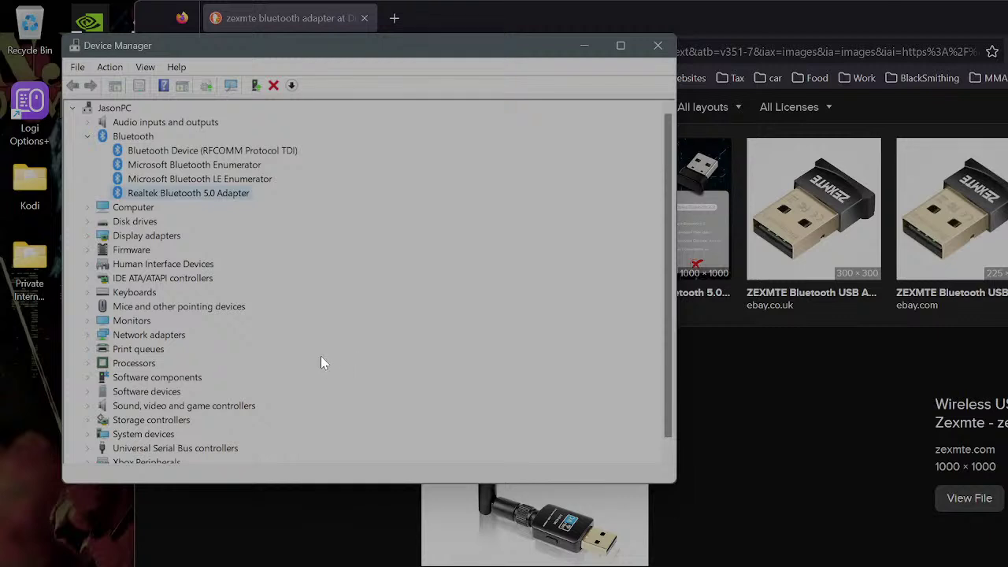
click(135, 379)
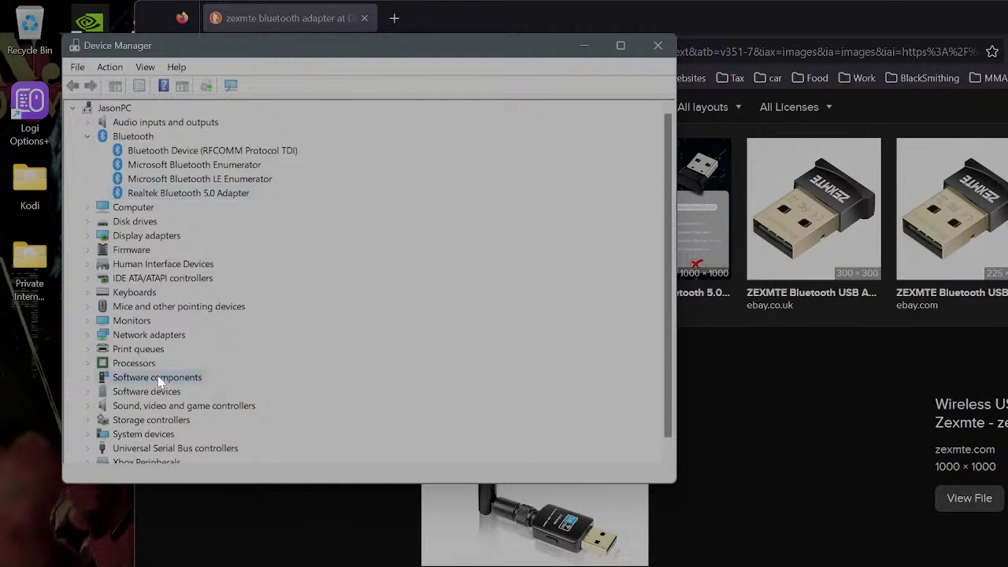
click(88, 378)
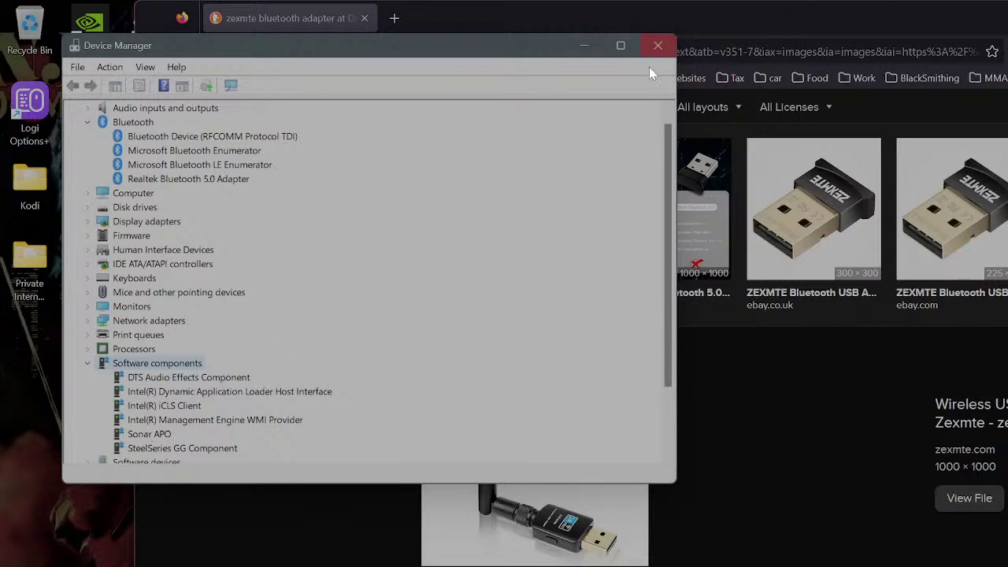
click(658, 45)
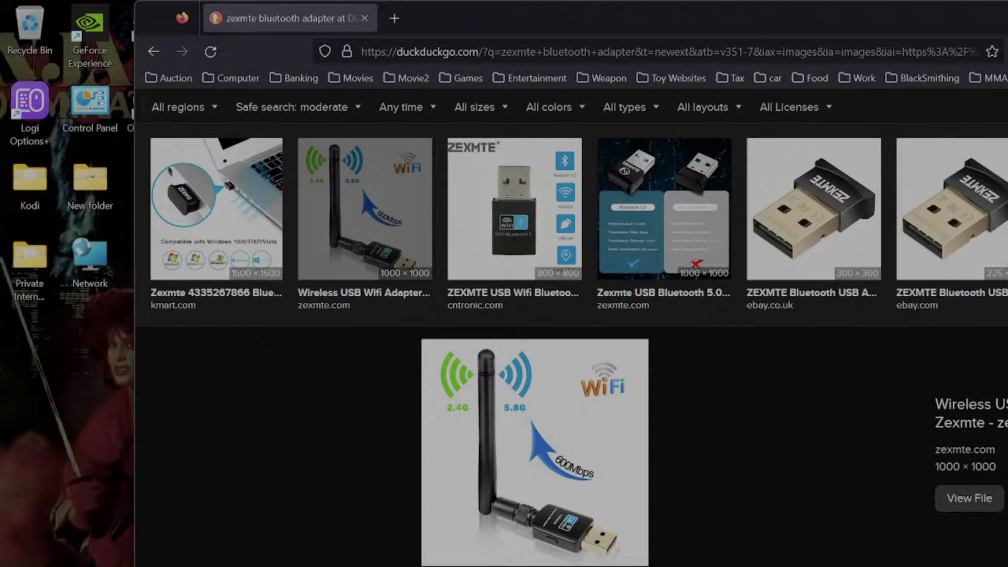
- Show the desktop, bring back the Google Drive Zexmte Bluetooth Drivers.rar page, and open File Explorer
key(super+d)
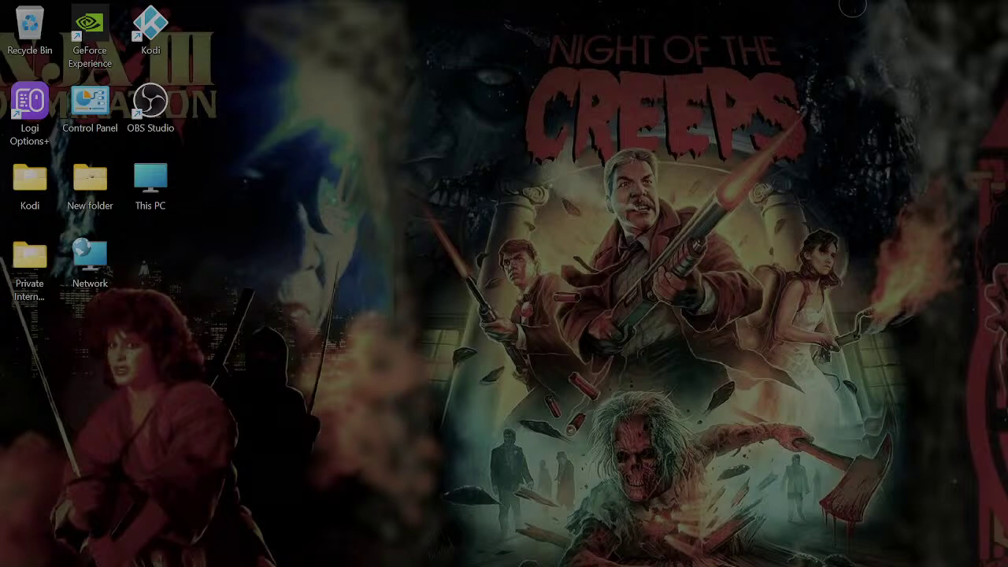
key(alt+Tab)
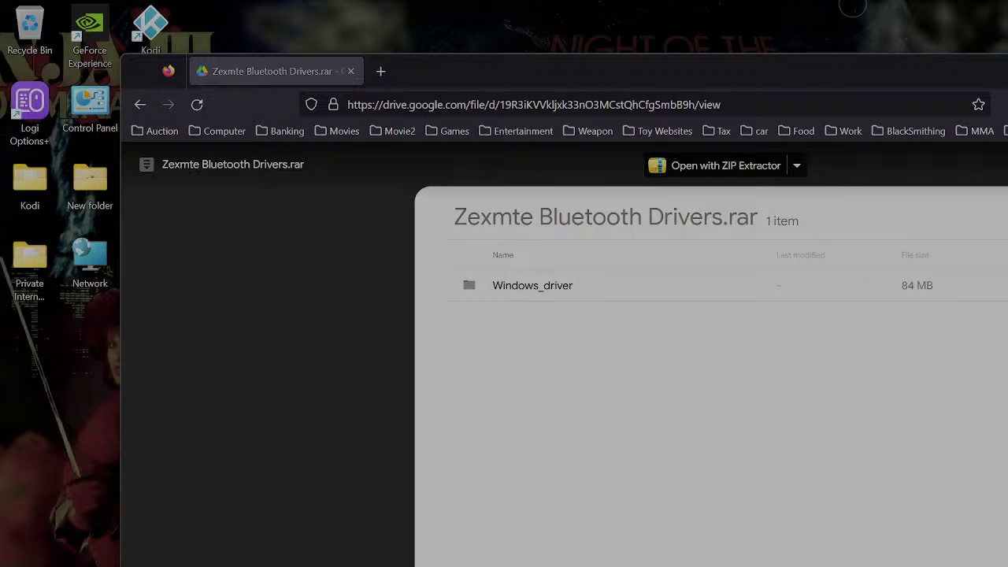
key(super+e)
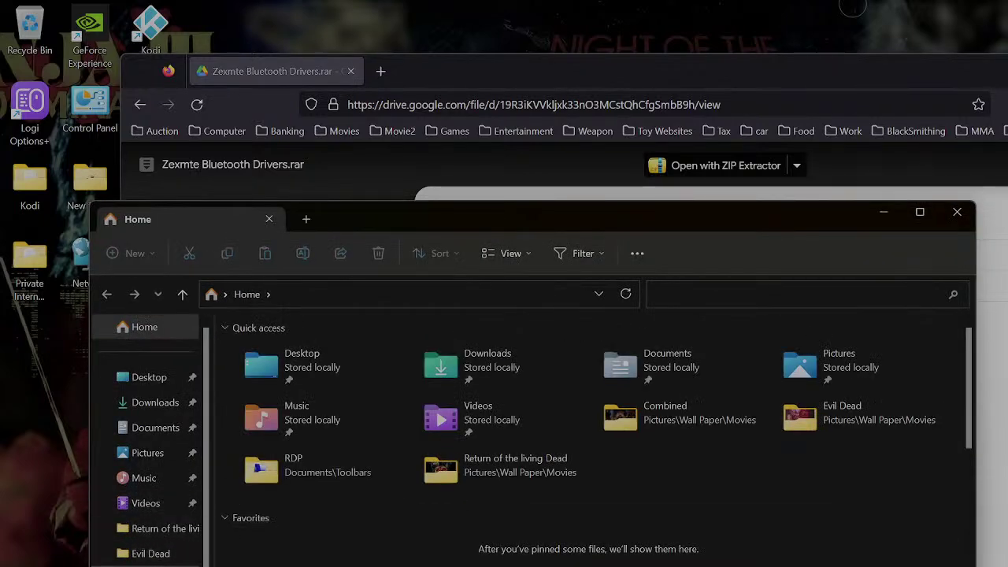
- Browse through This PC to the E:\Drivers\Bluetooth Driver folder
scroll(203, 495, down, 2)
click(142, 559)
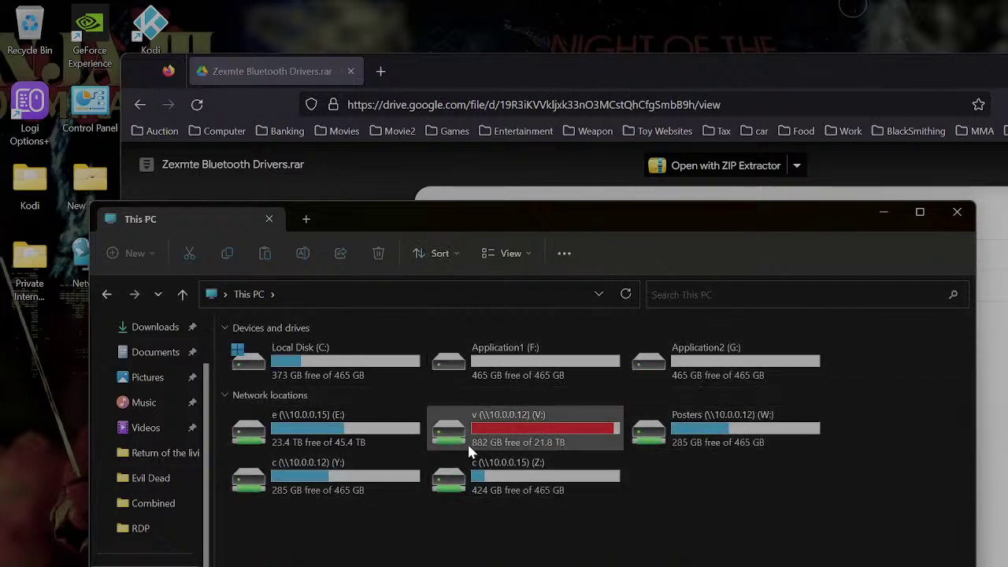
double_click(327, 439)
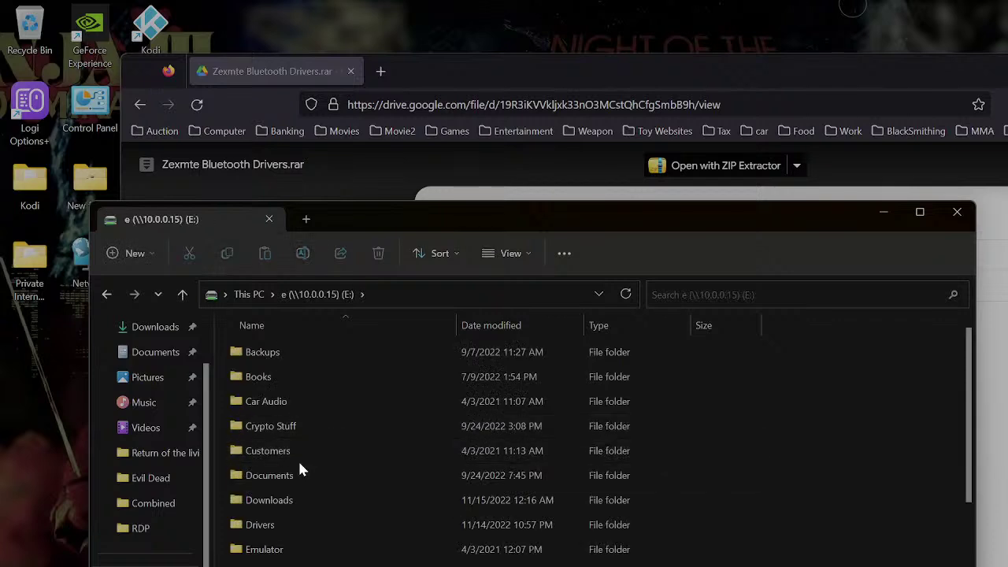
double_click(278, 525)
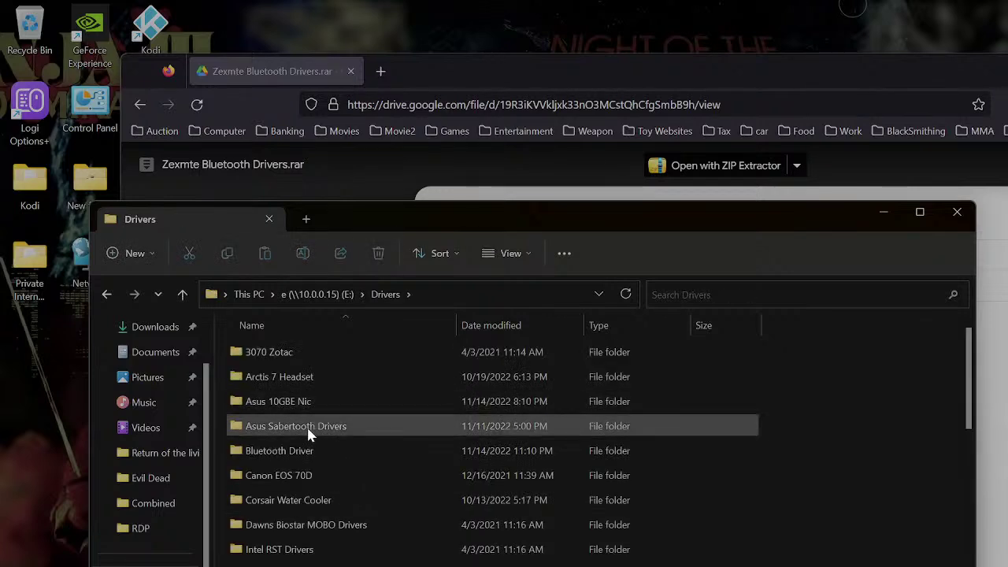
double_click(295, 455)
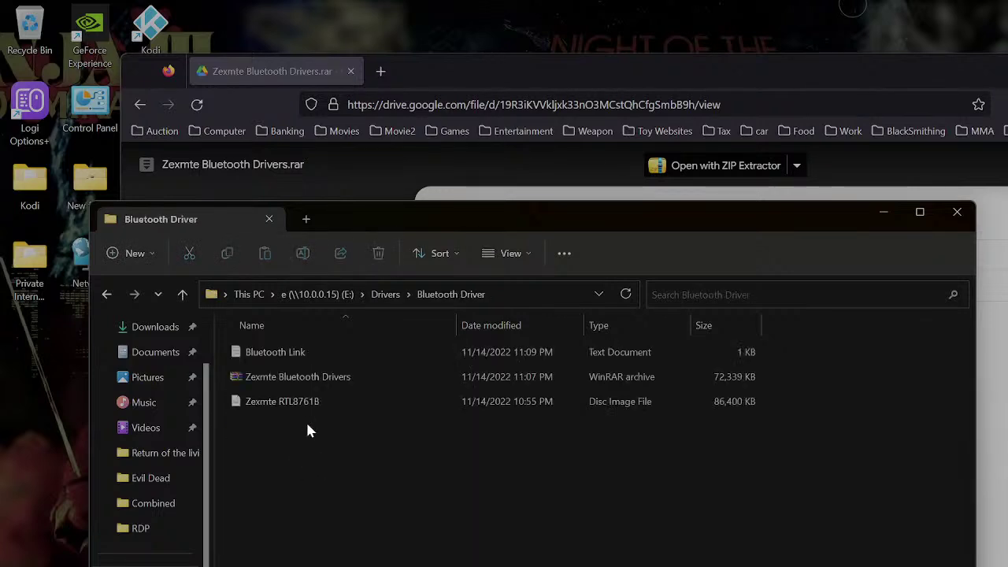
- Copy Zexmte Bluetooth Drivers.rar to the desktop, replacing the existing copy, then close the folder window
drag(307, 384, 35, 472)
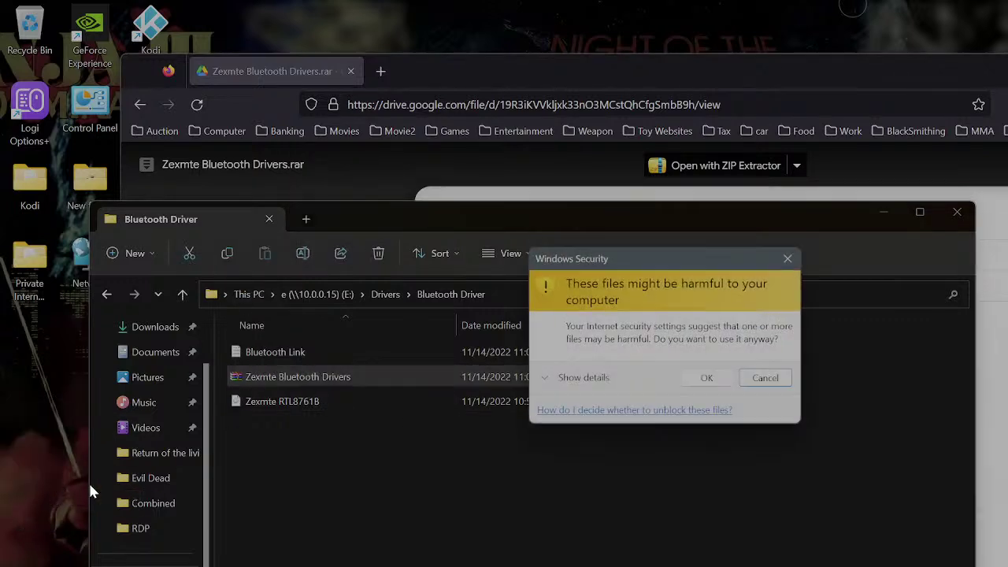
click(721, 377)
click(592, 337)
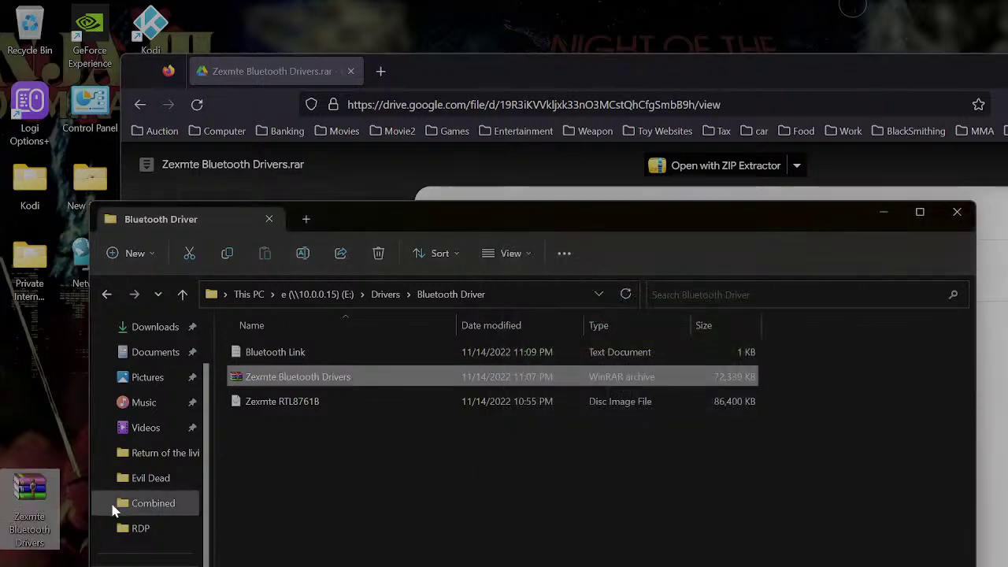
click(957, 211)
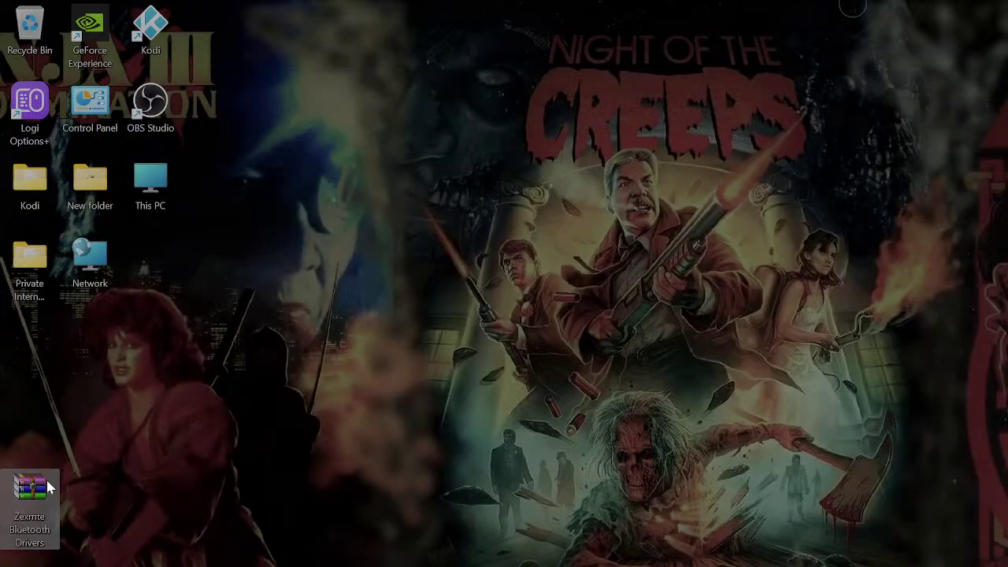
- Open Zexmte Bluetooth Drivers.rar in WinRAR and drag its Windows folder onto the desktop
drag(29, 496, 336, 288)
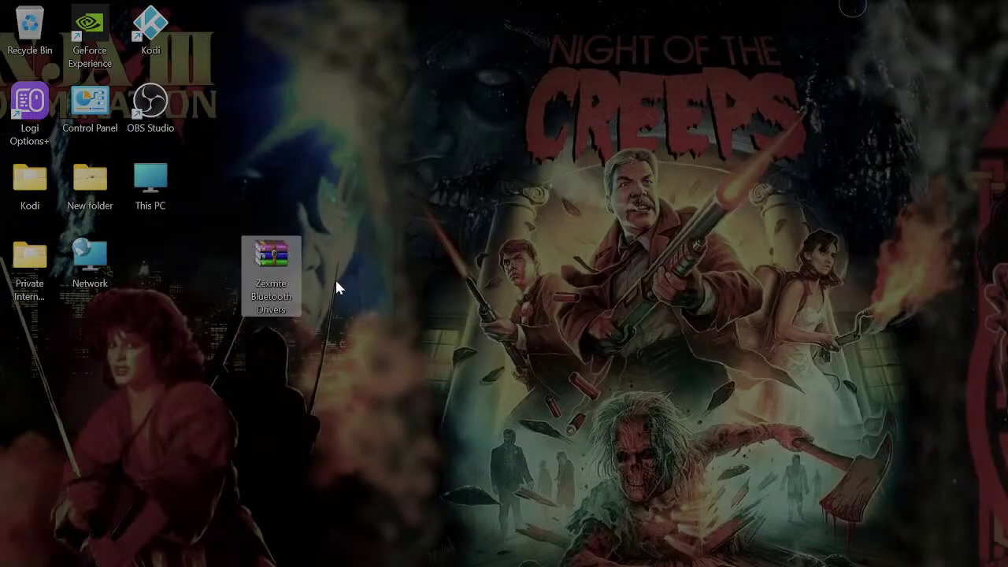
double_click(286, 288)
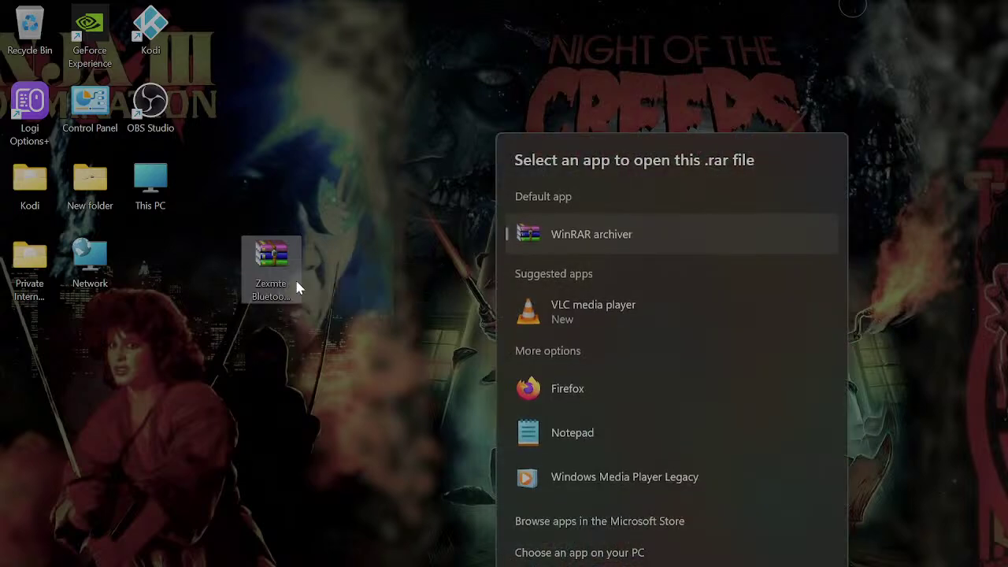
click(607, 518)
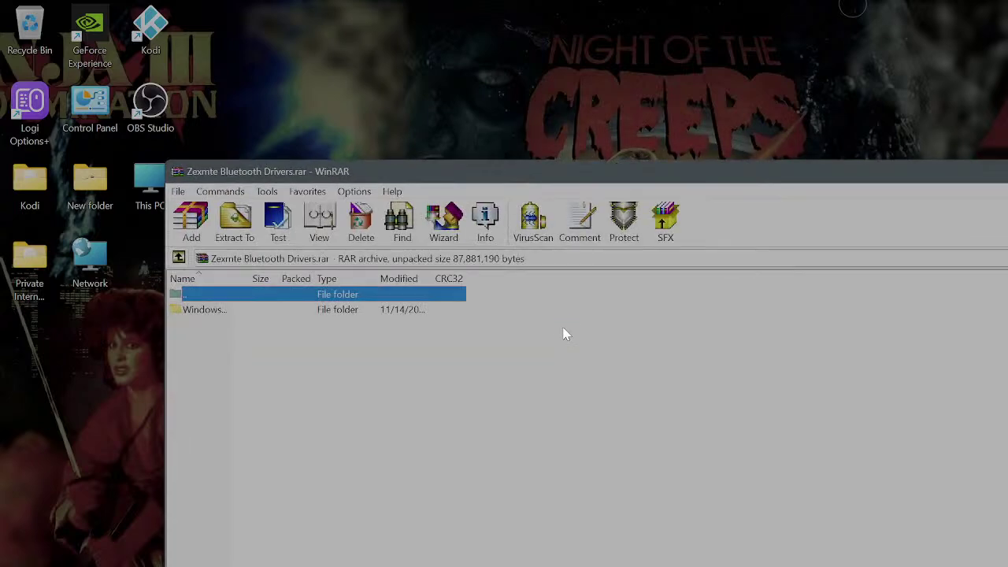
drag(426, 178, 699, 152)
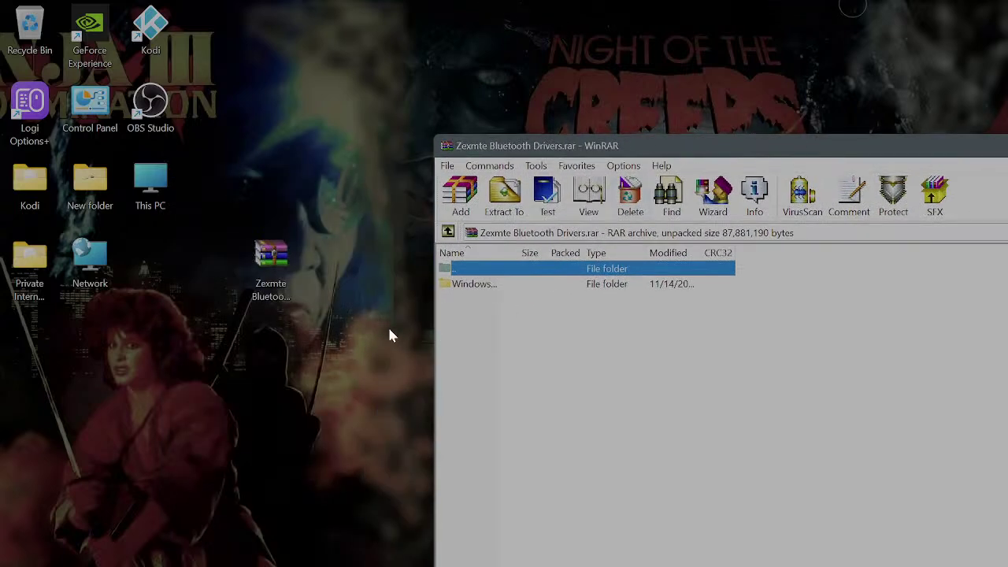
drag(490, 288, 318, 404)
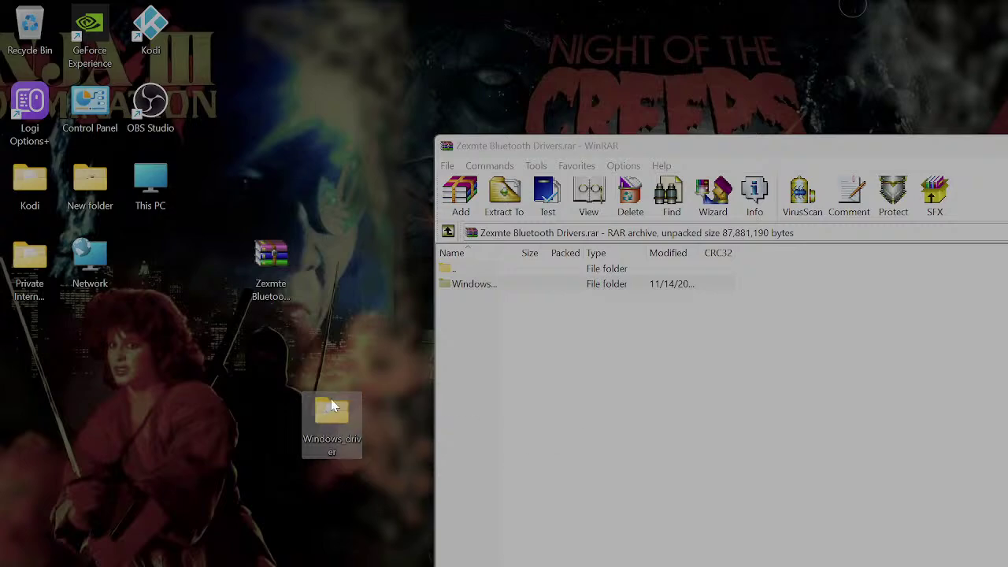
- Open the extracted Windows_driver folder and select its setup application
double_click(331, 405)
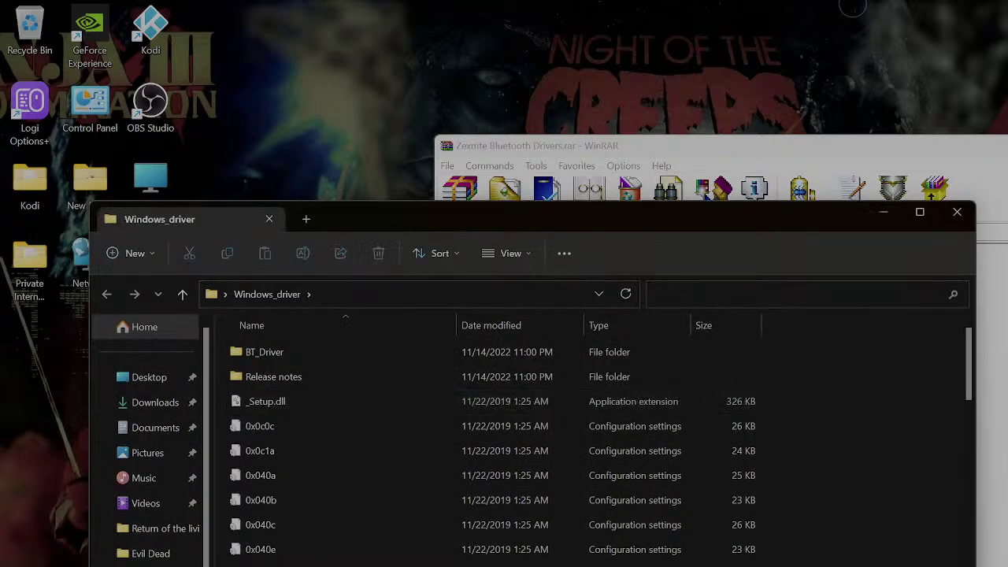
scroll(329, 561, down, 5)
click(268, 516)
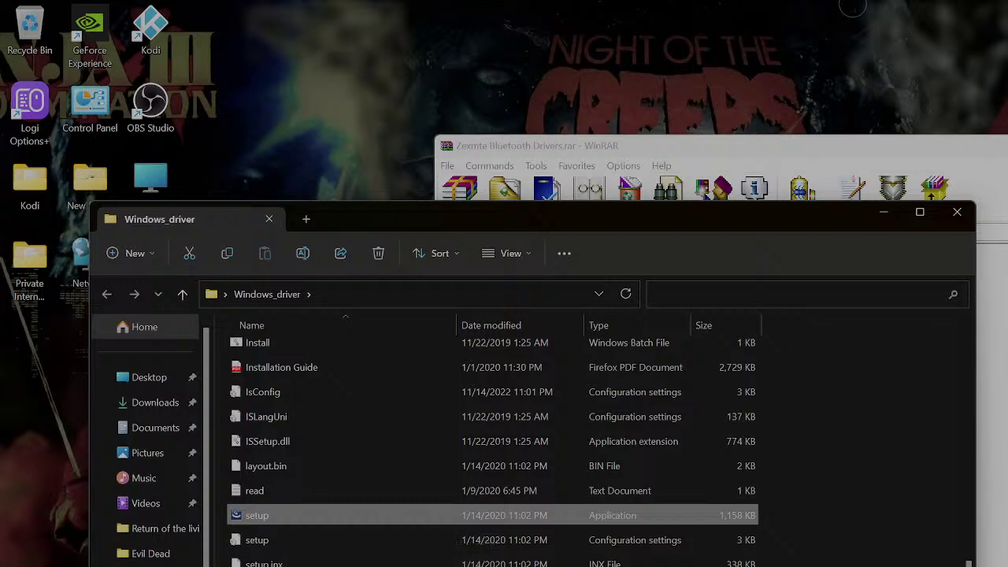
key(super)
text(de)
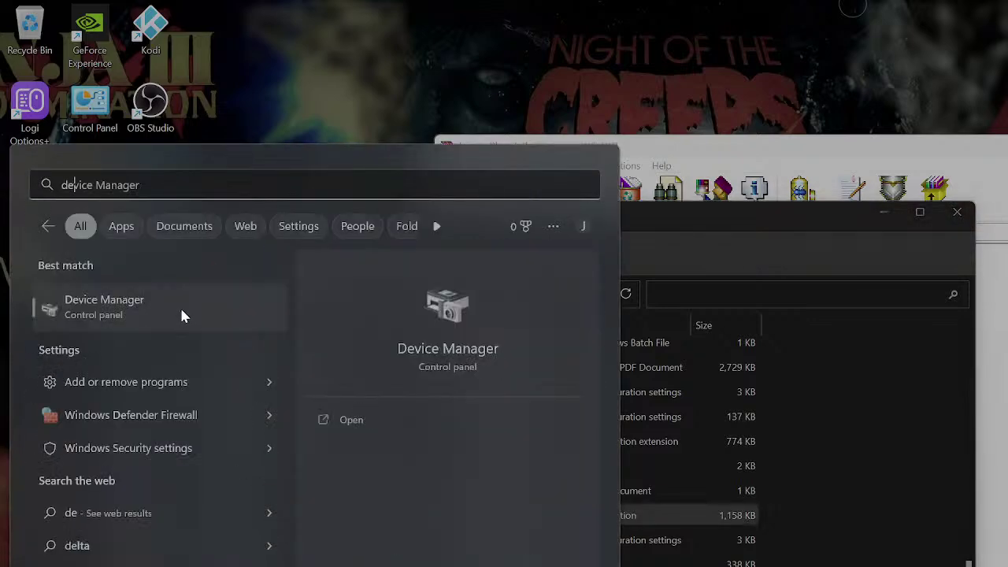
click(182, 315)
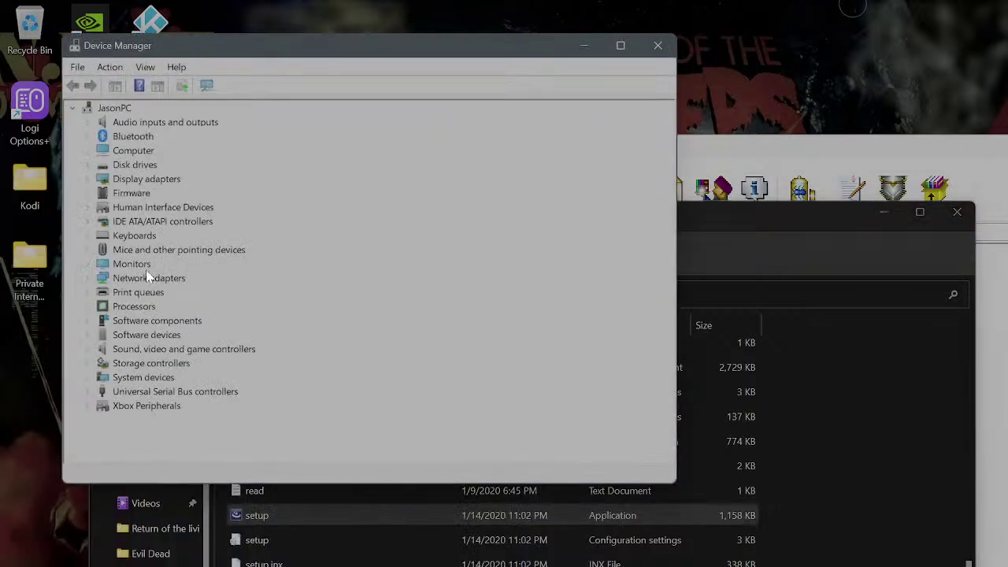
click(87, 334)
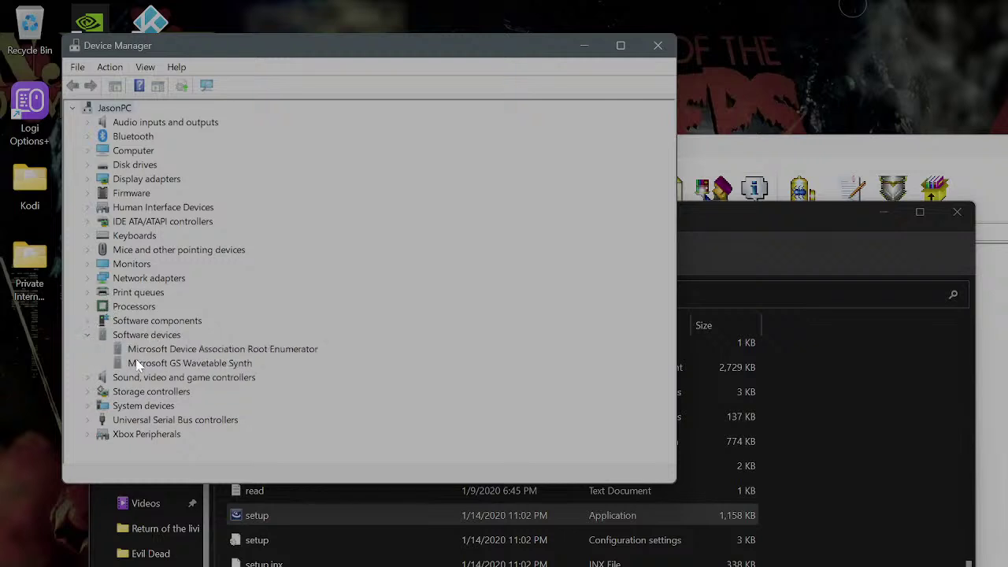
click(86, 140)
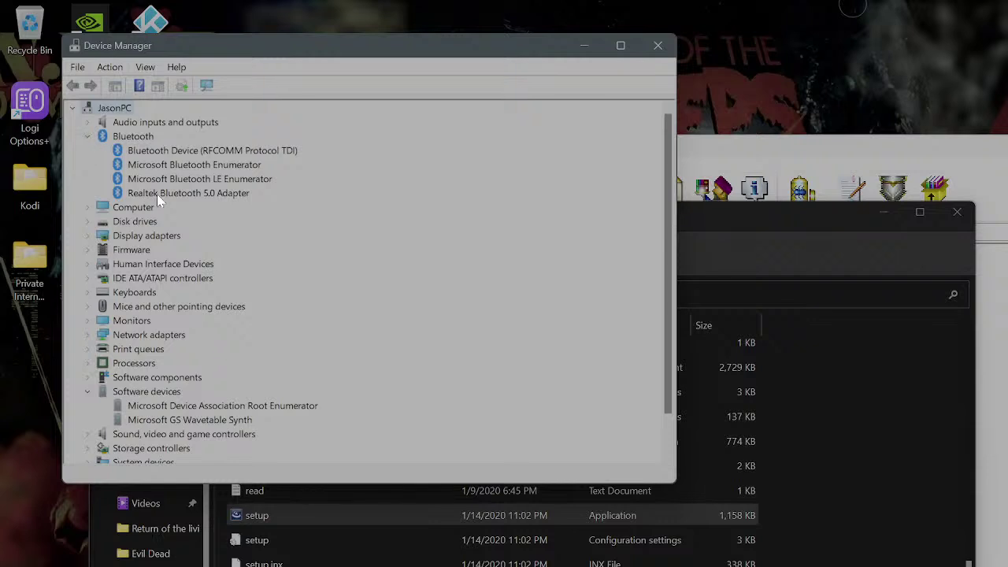
click(204, 193)
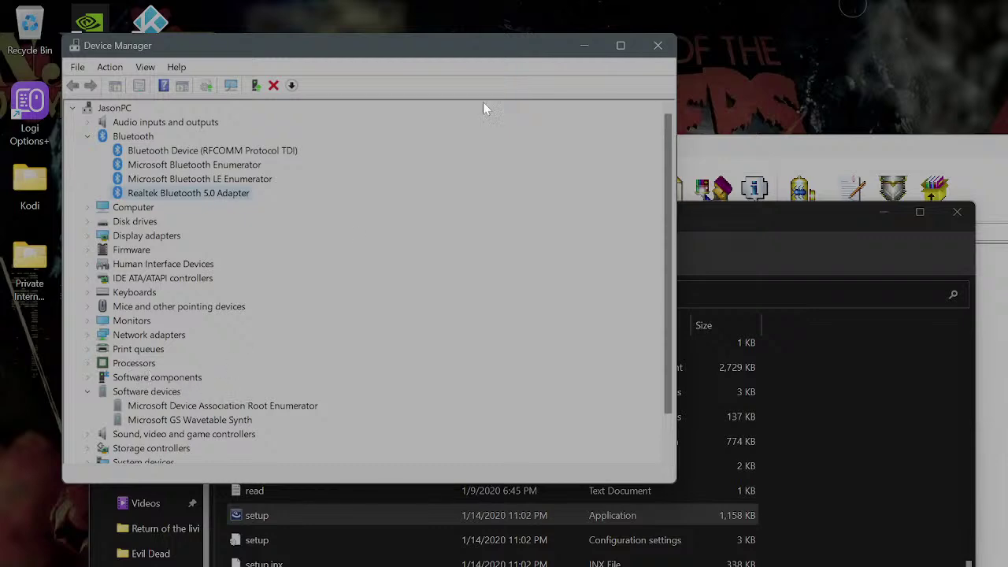
click(648, 44)
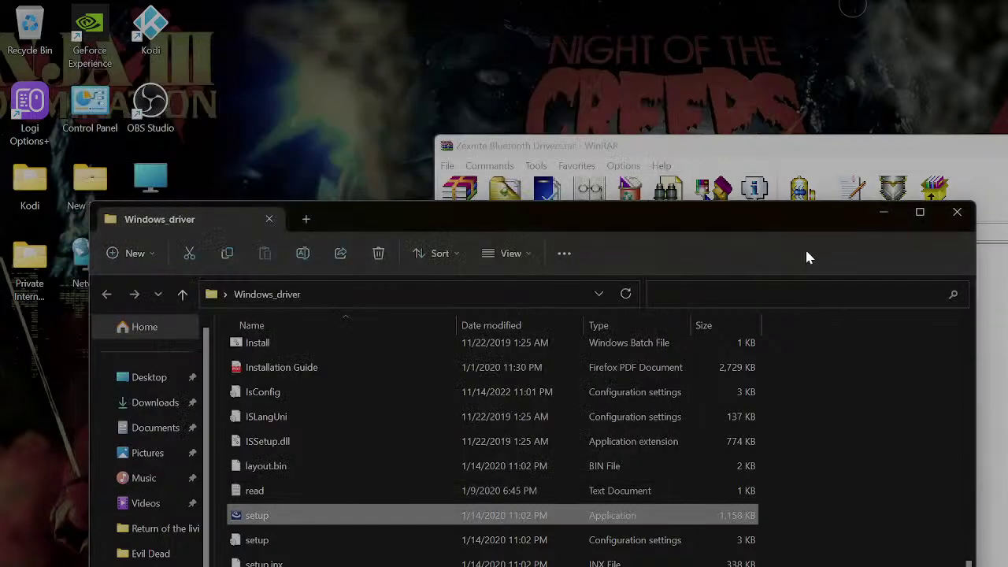
- Close the Windows_driver folder window and move the WinRAR archive window to the left
click(950, 213)
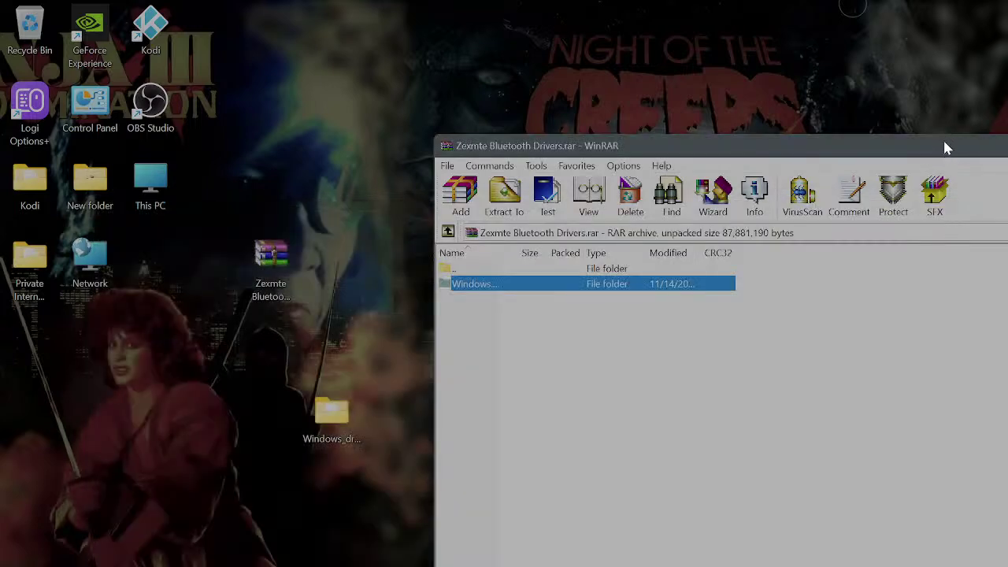
drag(945, 149, 646, 174)
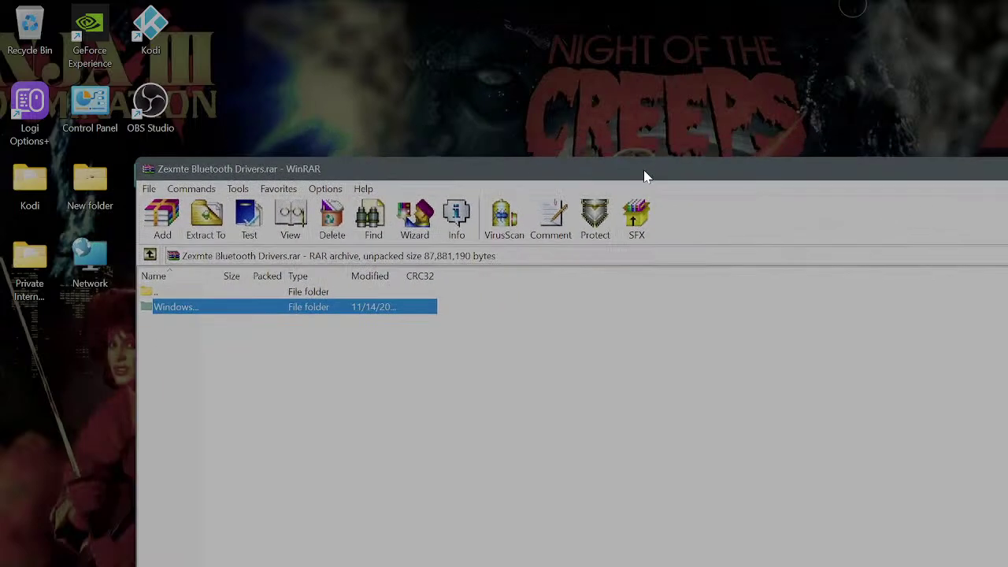